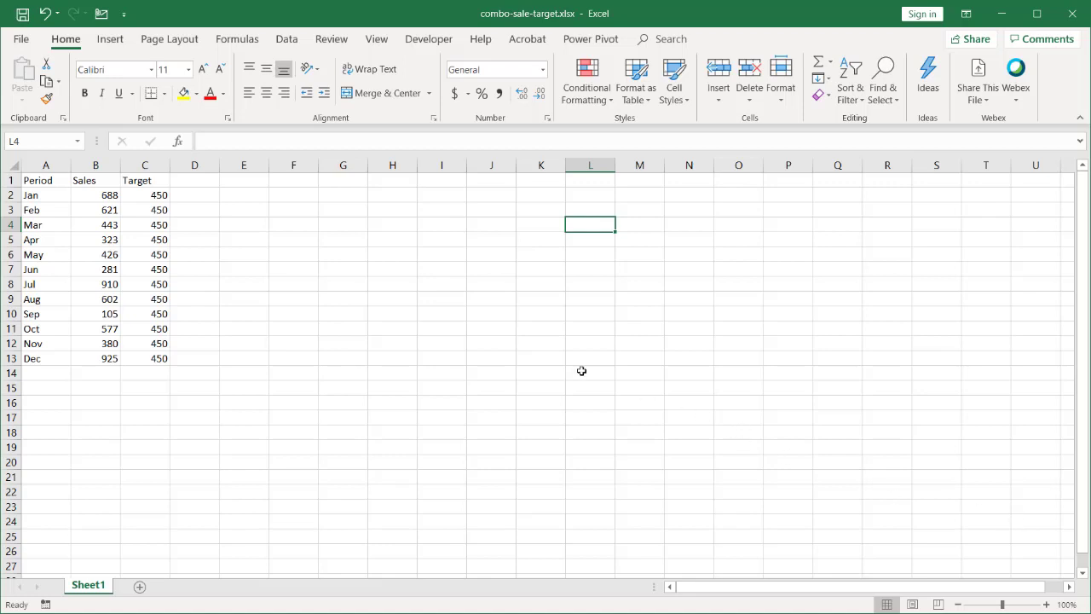
Insert a Clustered Column - Line combo chart from the Period, Sales and Target data
drag(106, 258, 95, 243)
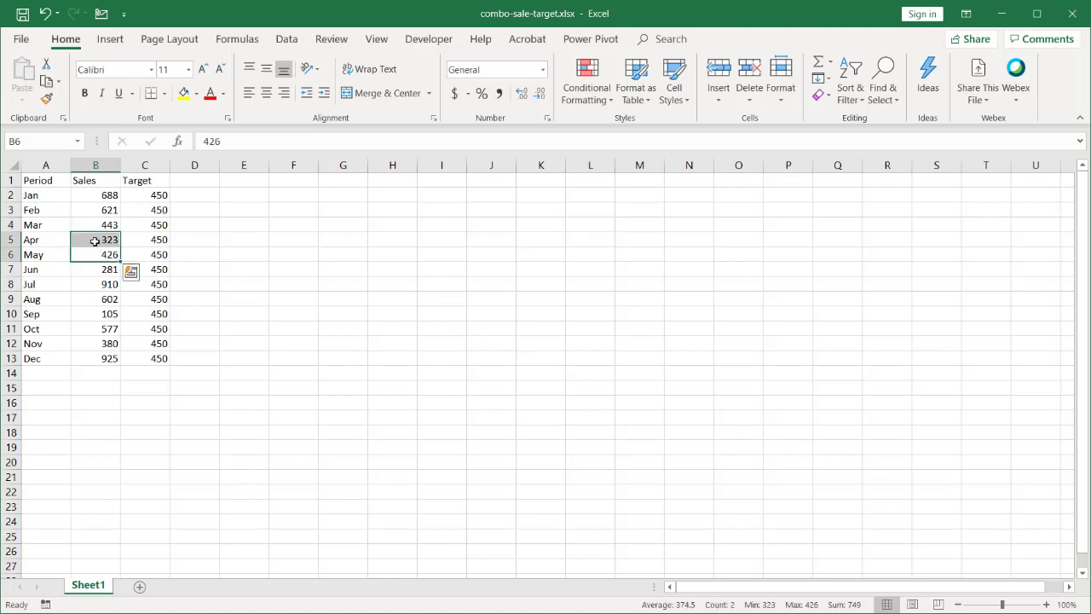
click(37, 179)
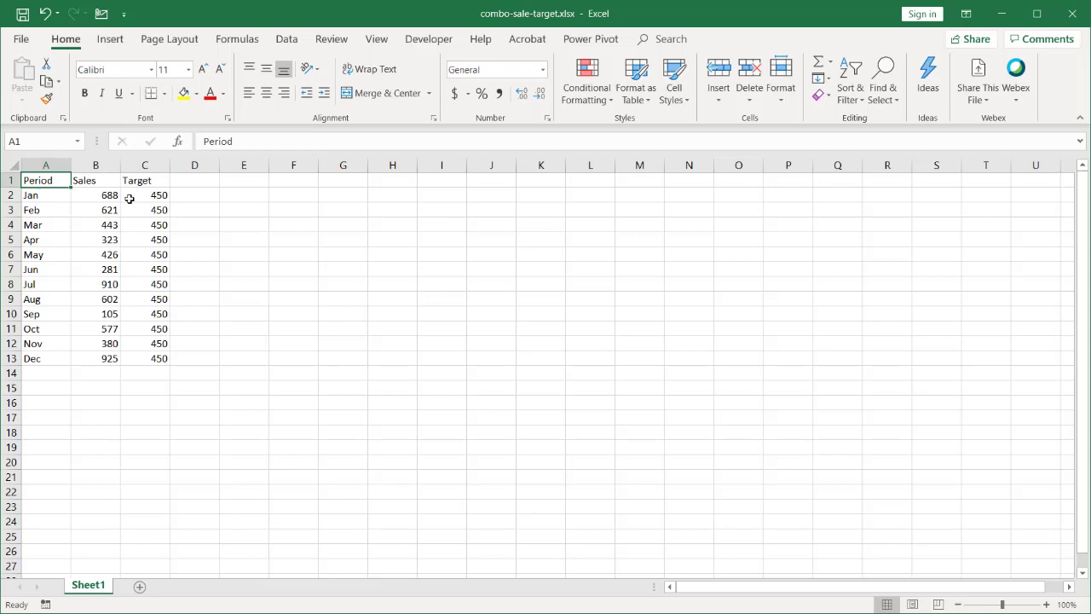
click(110, 186)
click(147, 180)
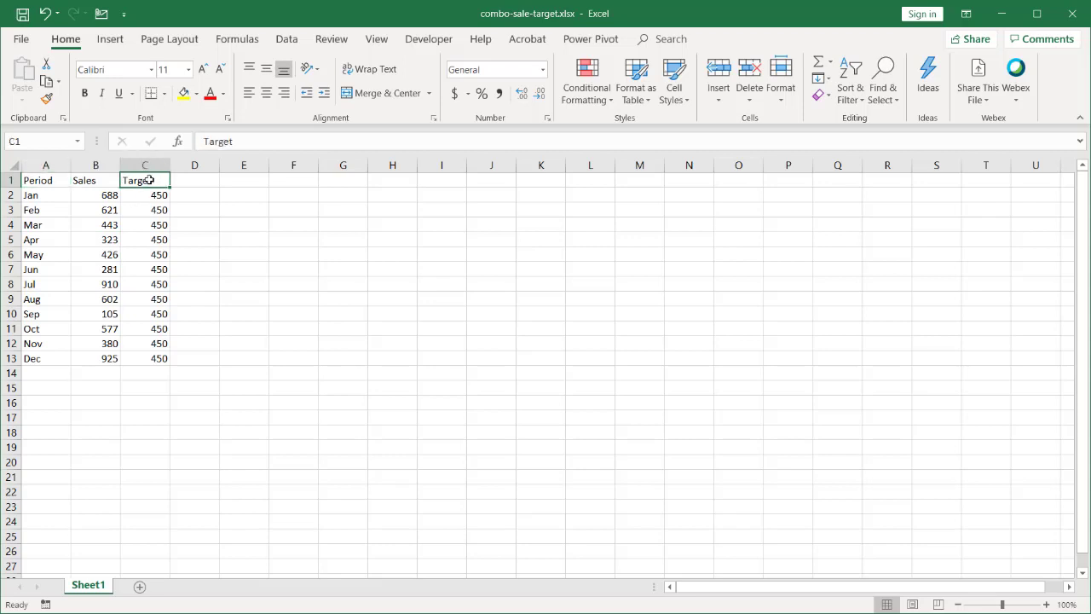
click(104, 241)
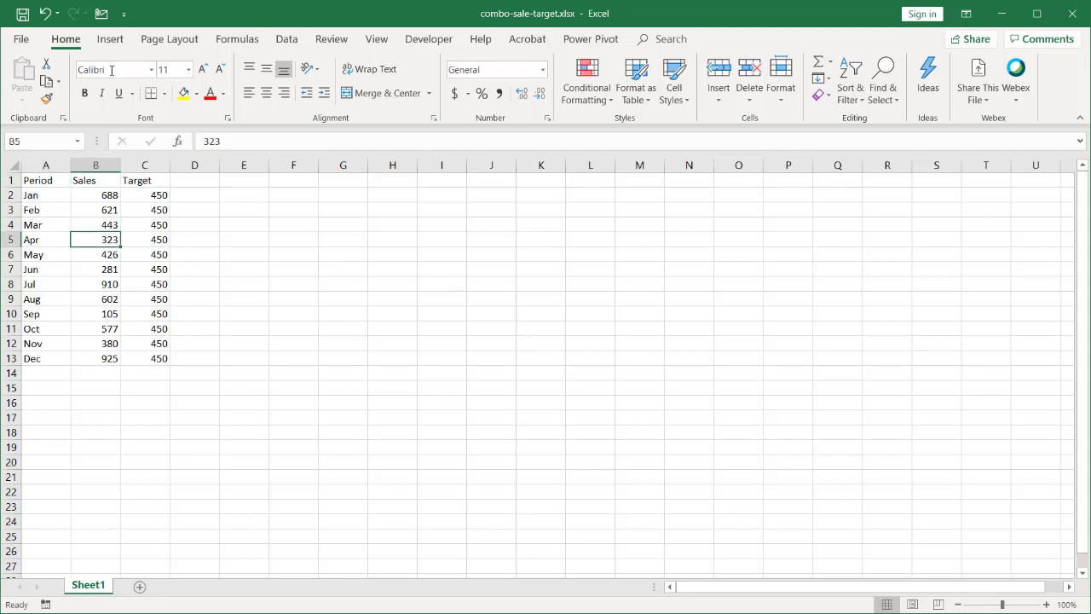
click(111, 40)
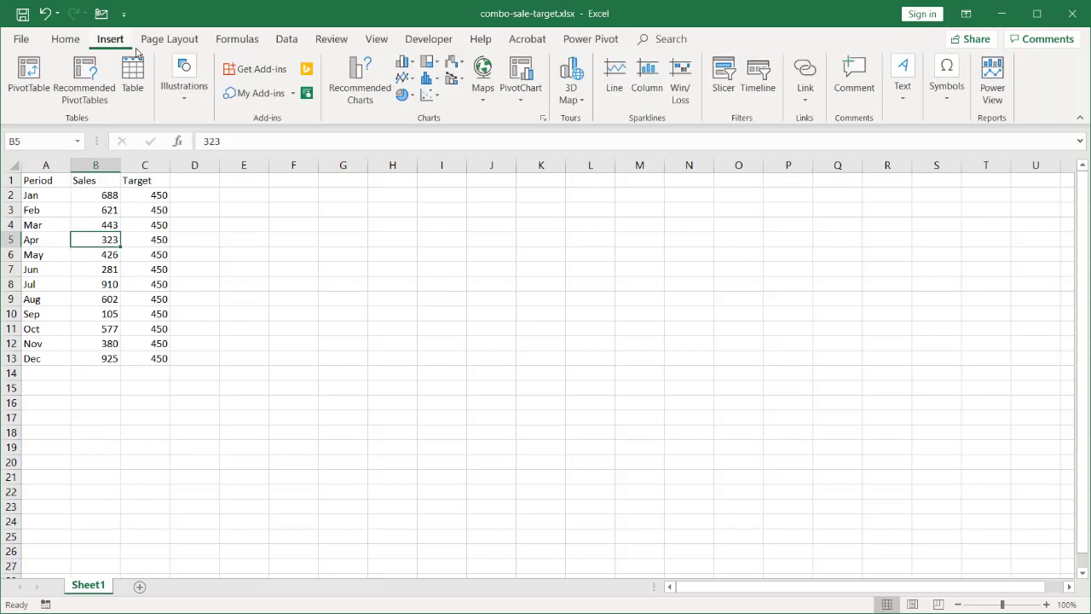
click(458, 81)
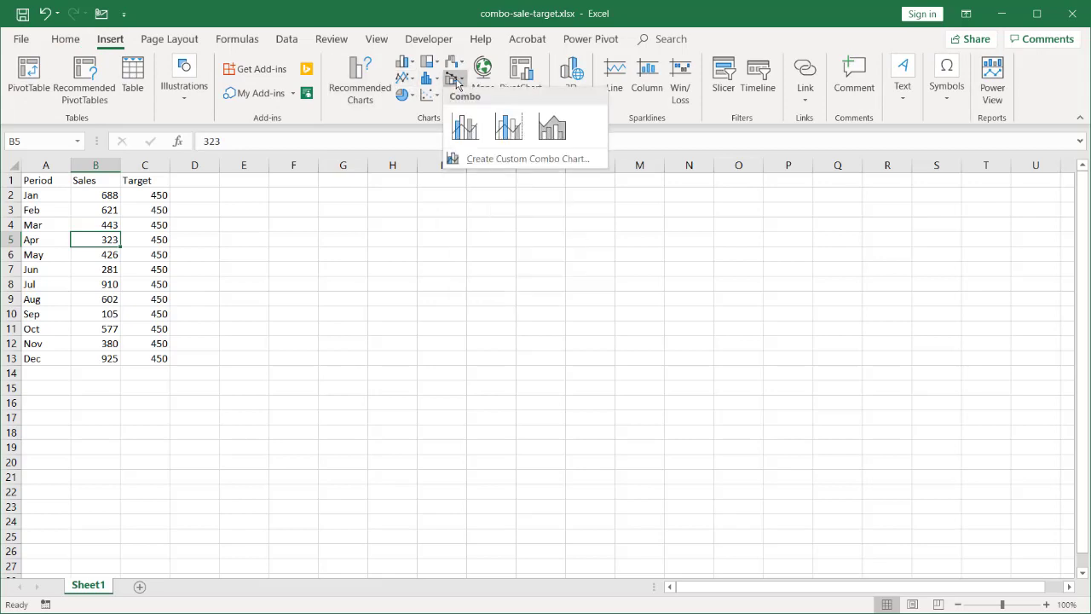
click(465, 127)
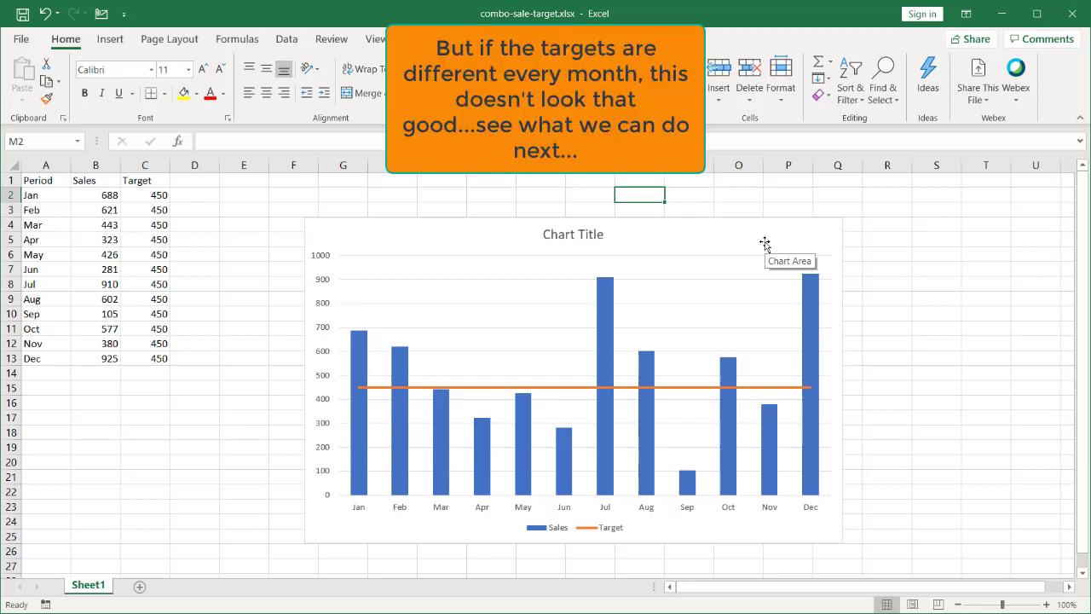
Change the chart title to "Sales vs Target"
click(575, 285)
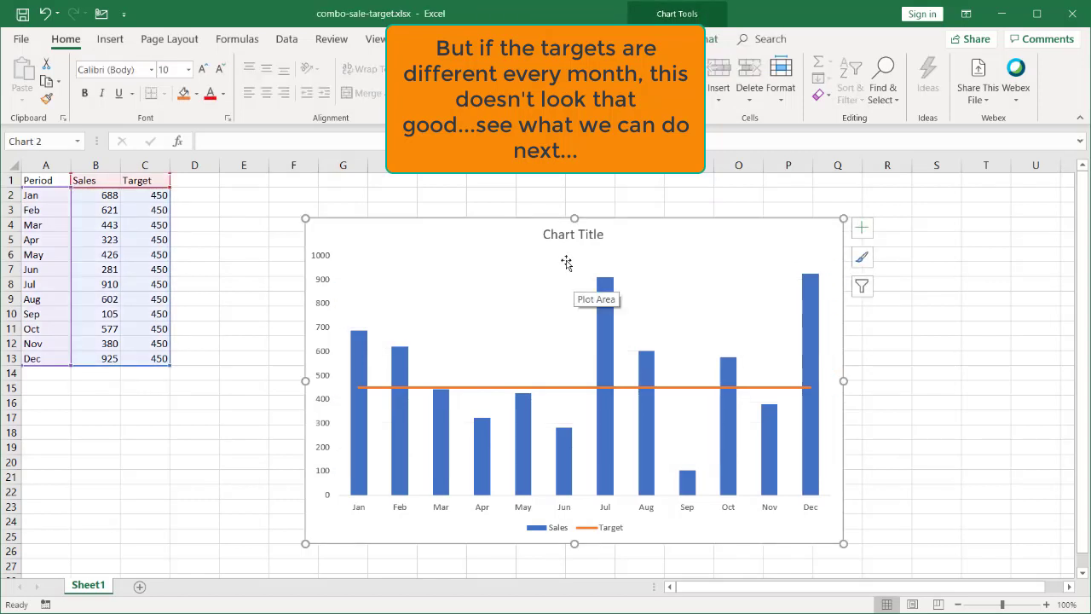
click(560, 232)
triple_click(567, 239)
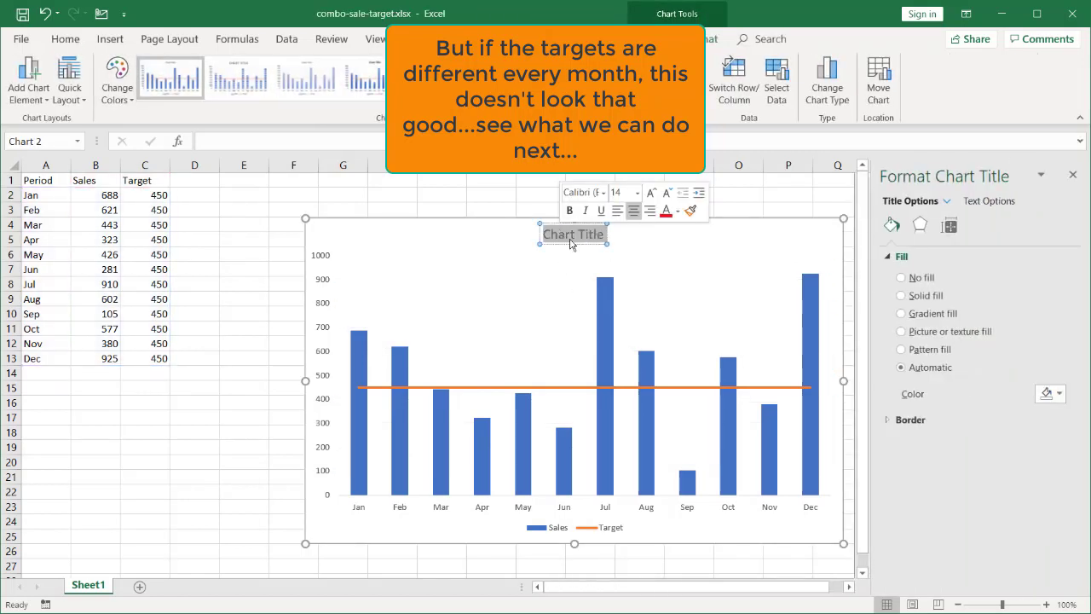
text(Sal)
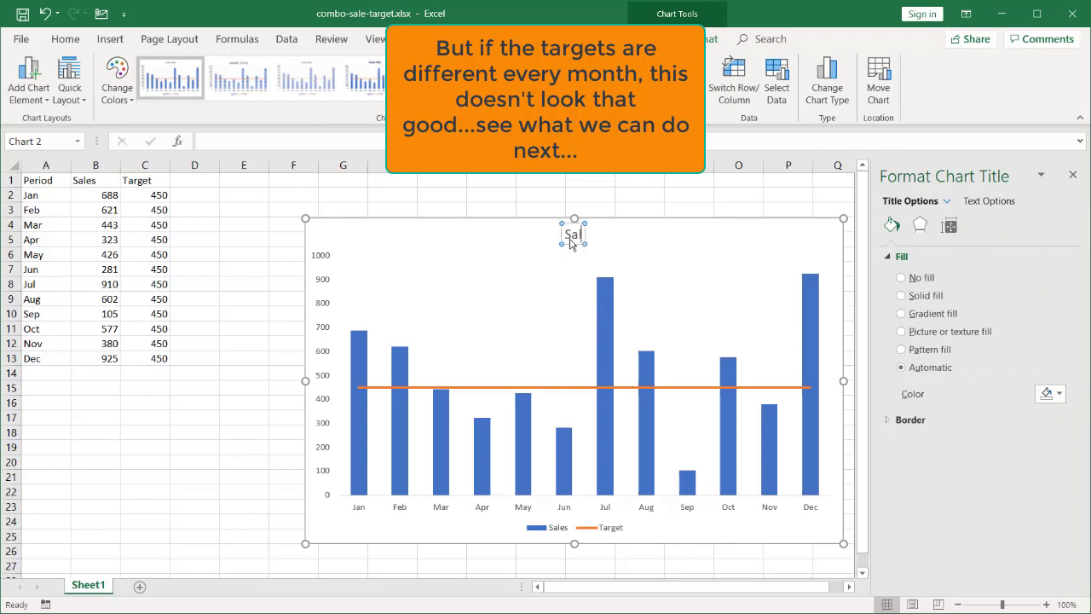
text(es vs )
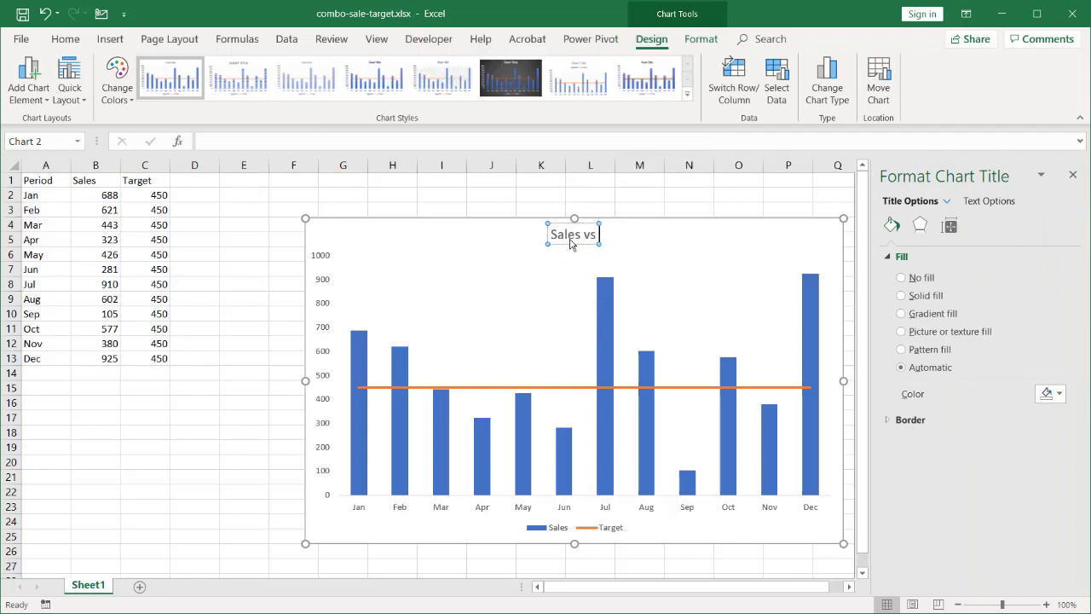
text(Tareet)
click(697, 216)
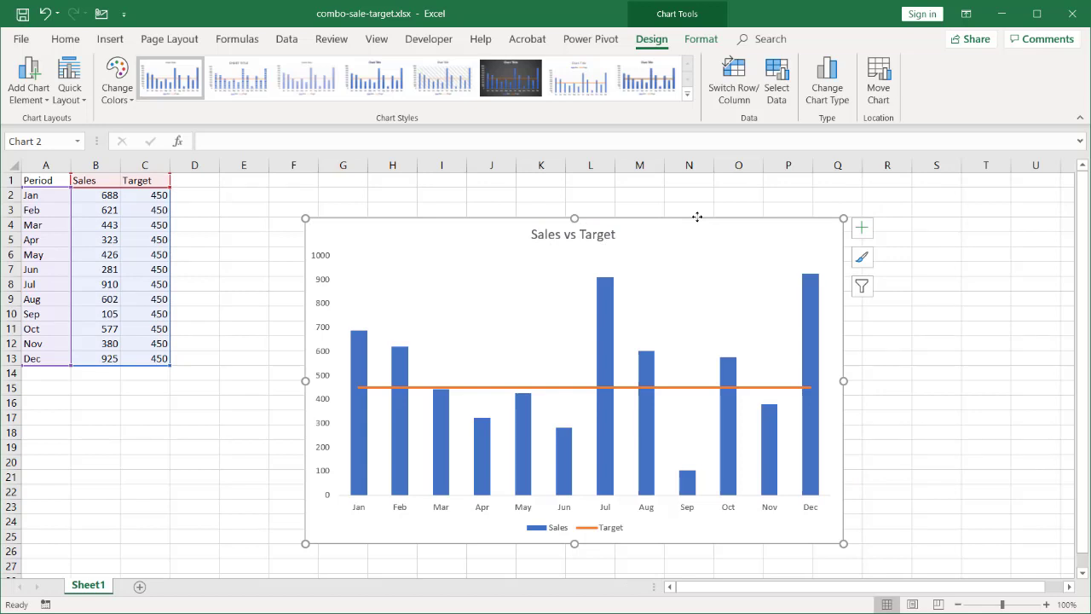
Set the Target values for April through June (C5:C7) to 800 in a single entry
click(153, 196)
drag(152, 196, 158, 358)
click(150, 195)
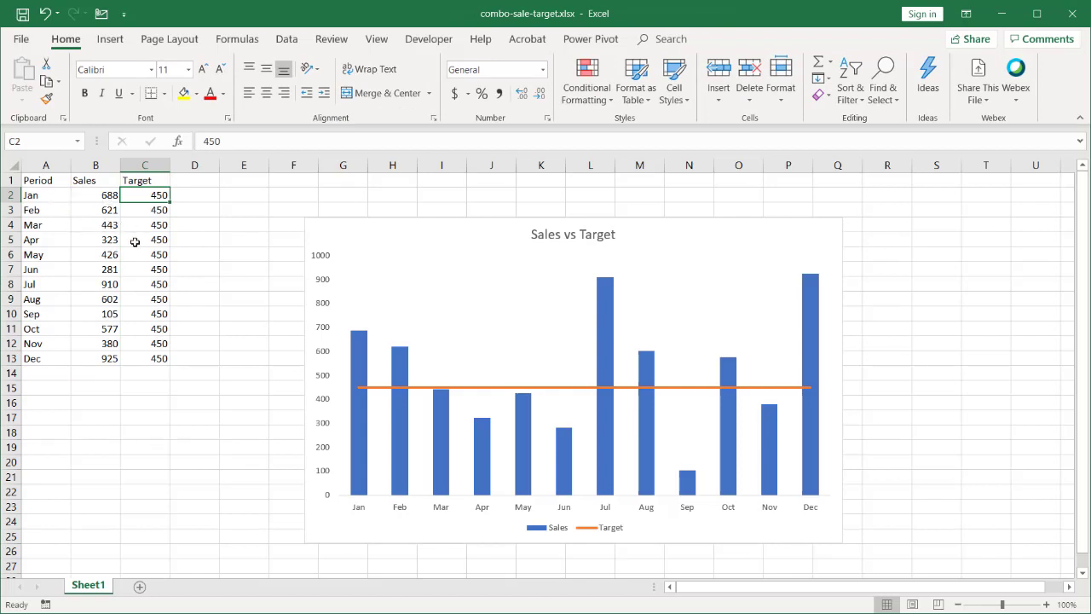
drag(133, 241, 133, 265)
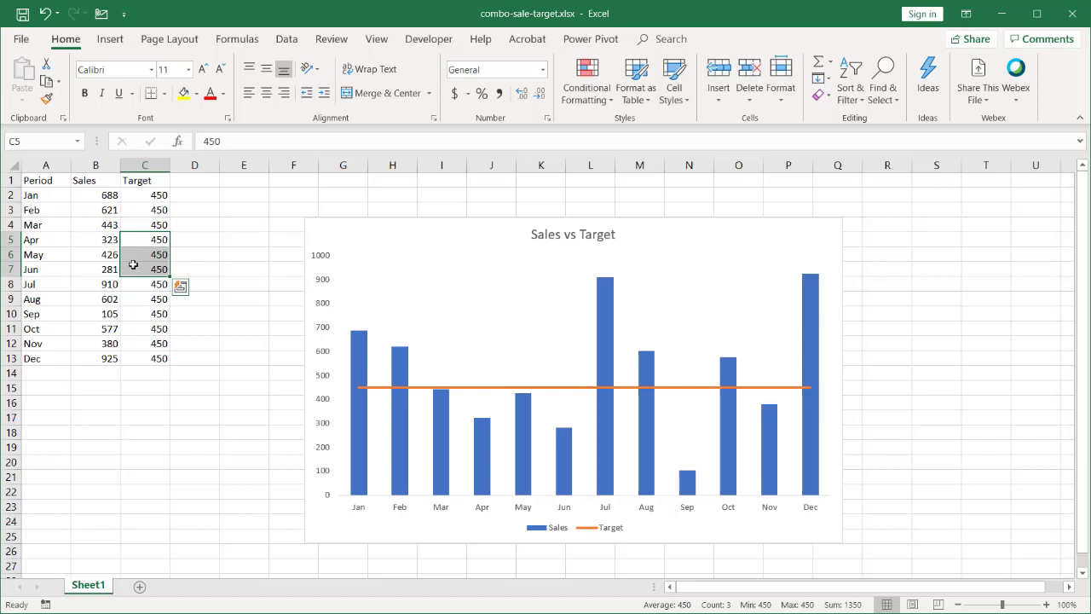
text(6)
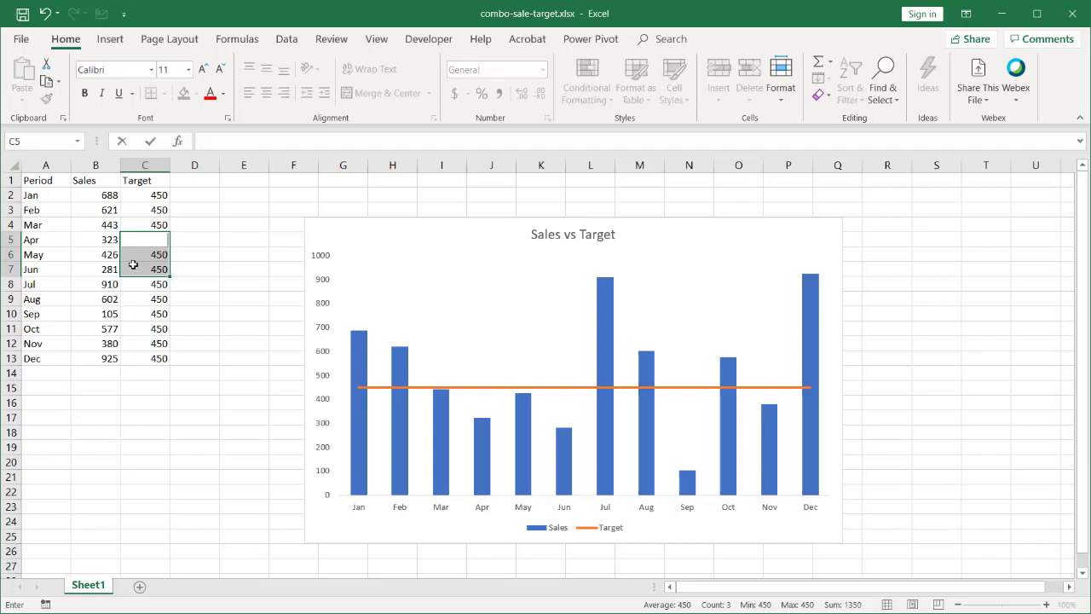
text(800)
key(ctrl+Return)
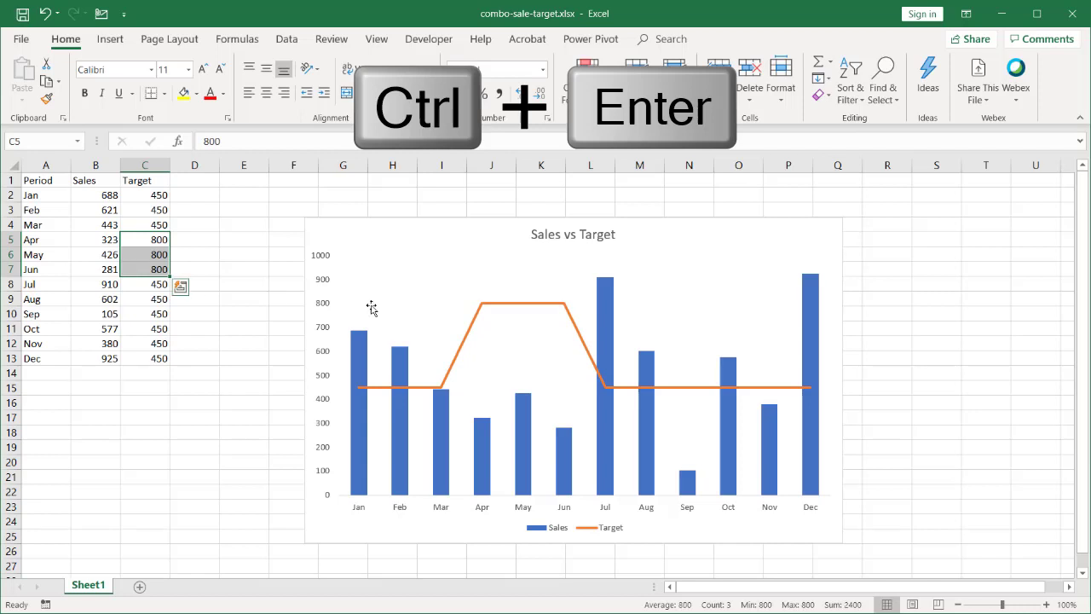
Set the Target values for July through September to 650 and for October through December to 200
drag(145, 285, 142, 313)
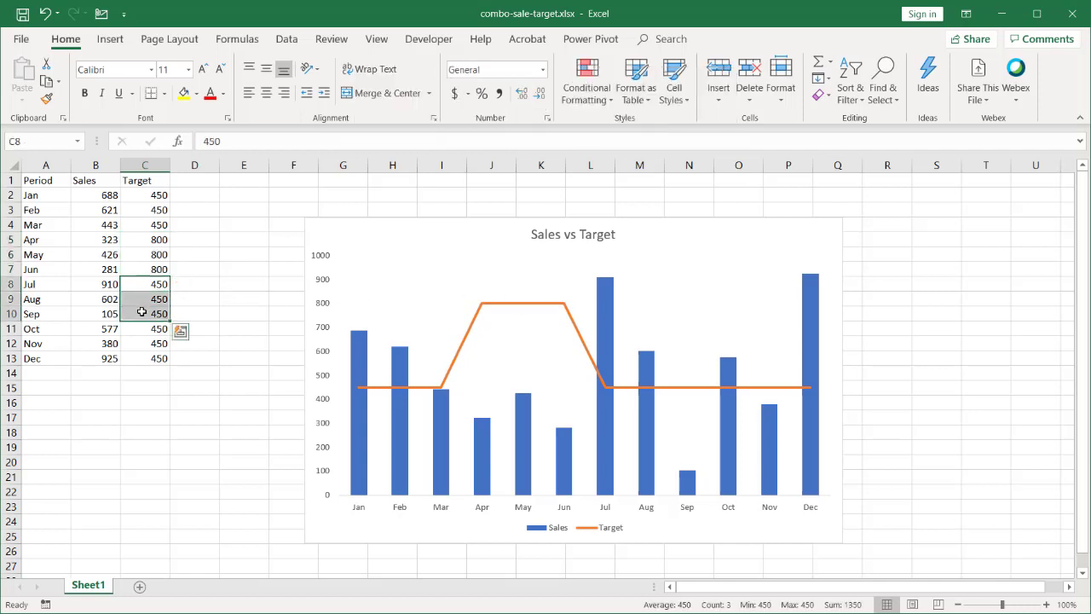
text(650)
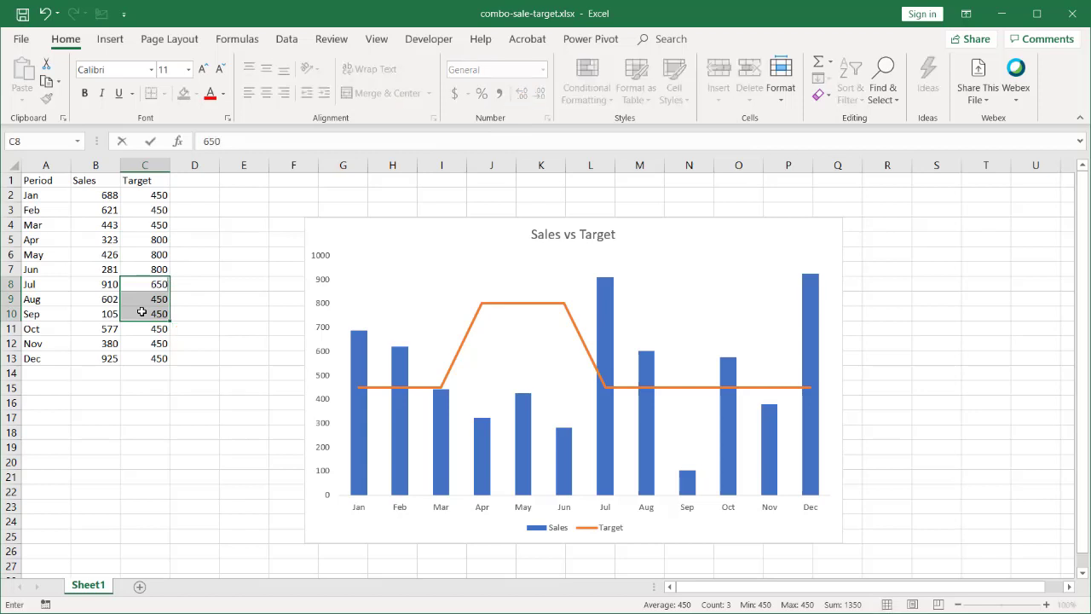
key(ctrl+Return)
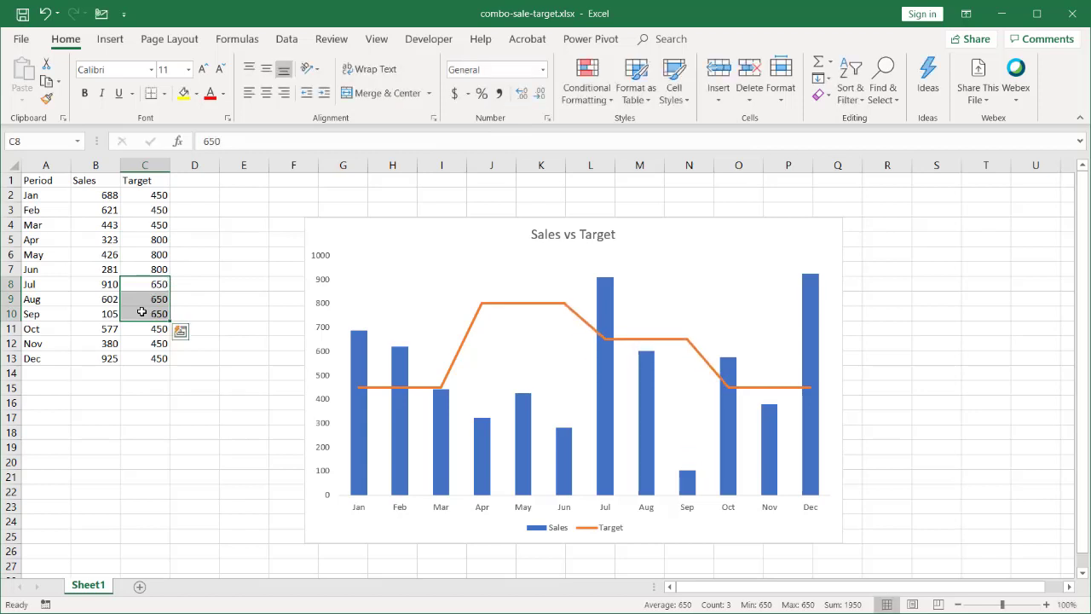
drag(138, 329, 130, 356)
text(2)
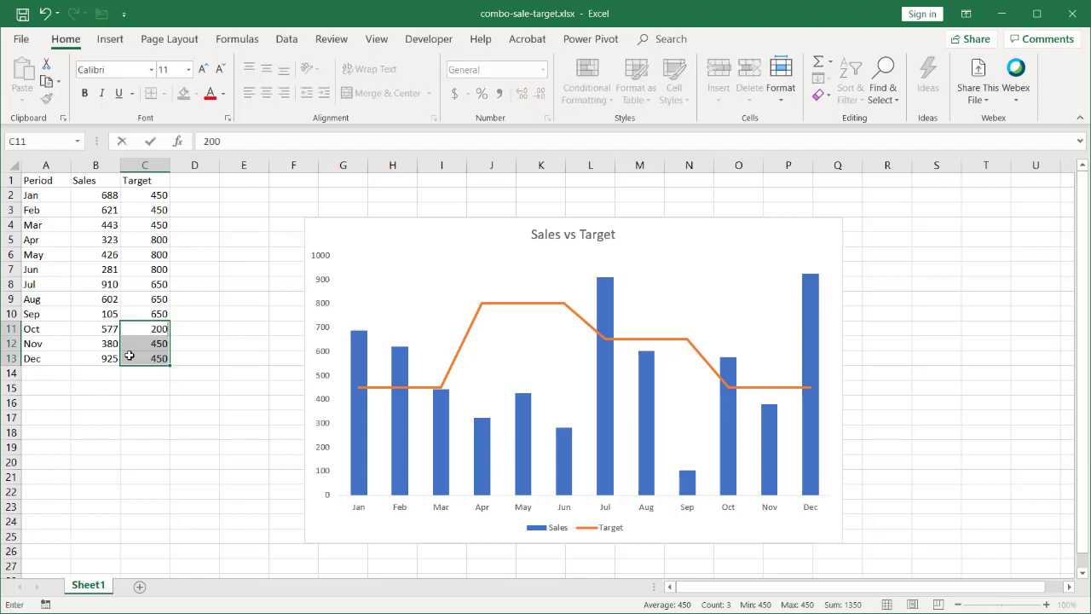
text(00)
key(ctrl+Return)
click(787, 179)
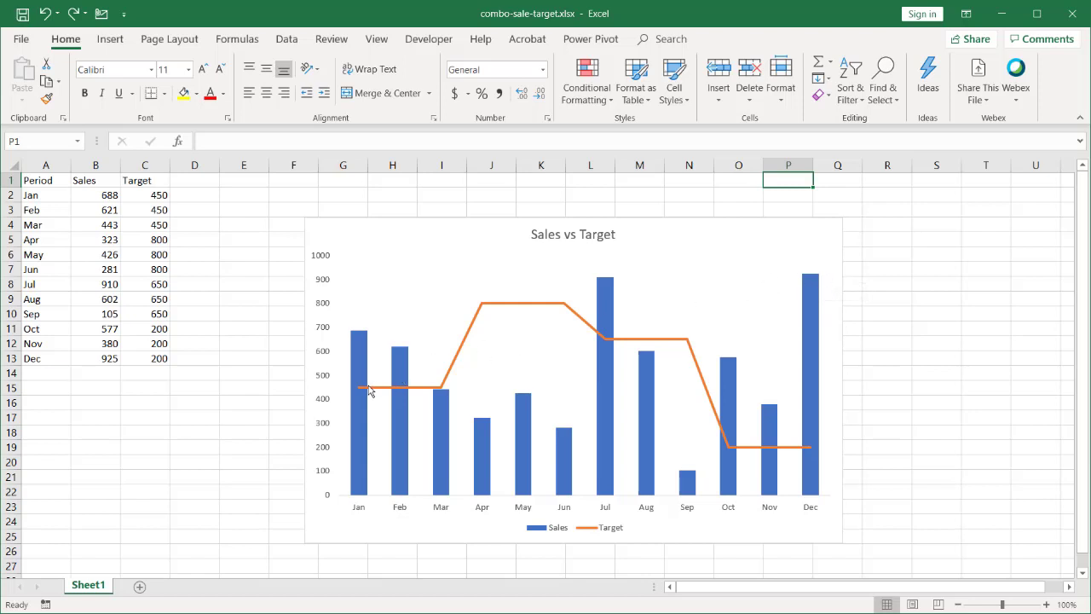
Change the Target series in the combo chart to the Clustered Column chart type
mouse_move(369, 390)
click(705, 275)
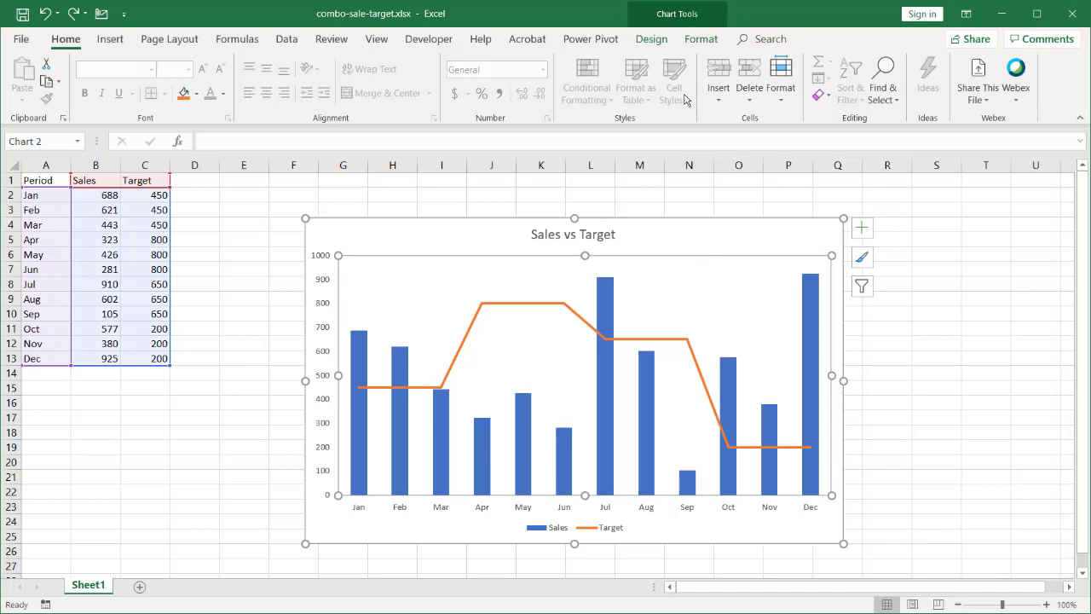
click(655, 39)
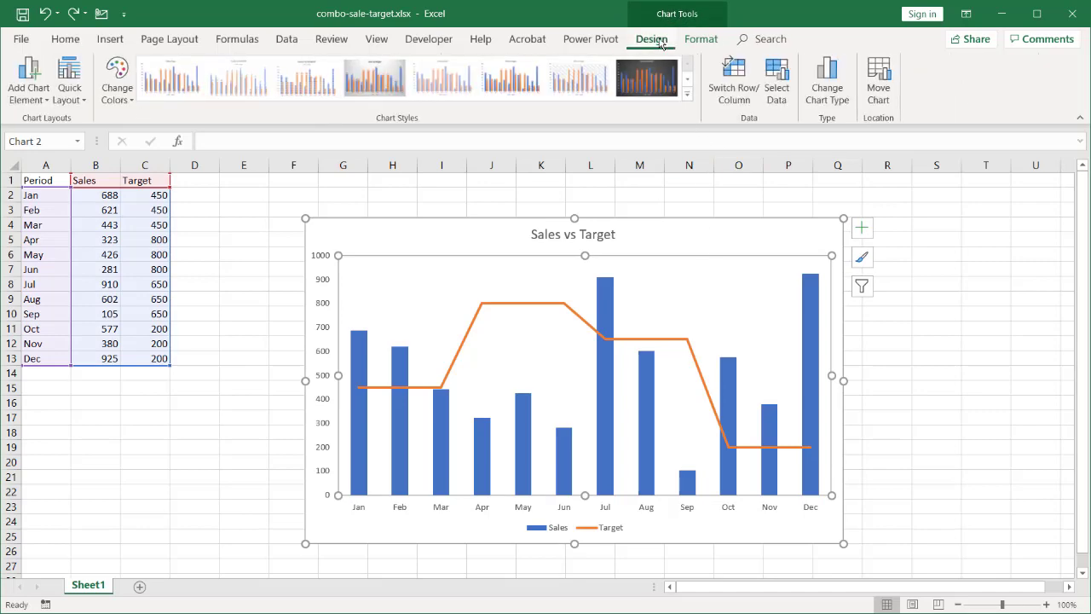
click(814, 66)
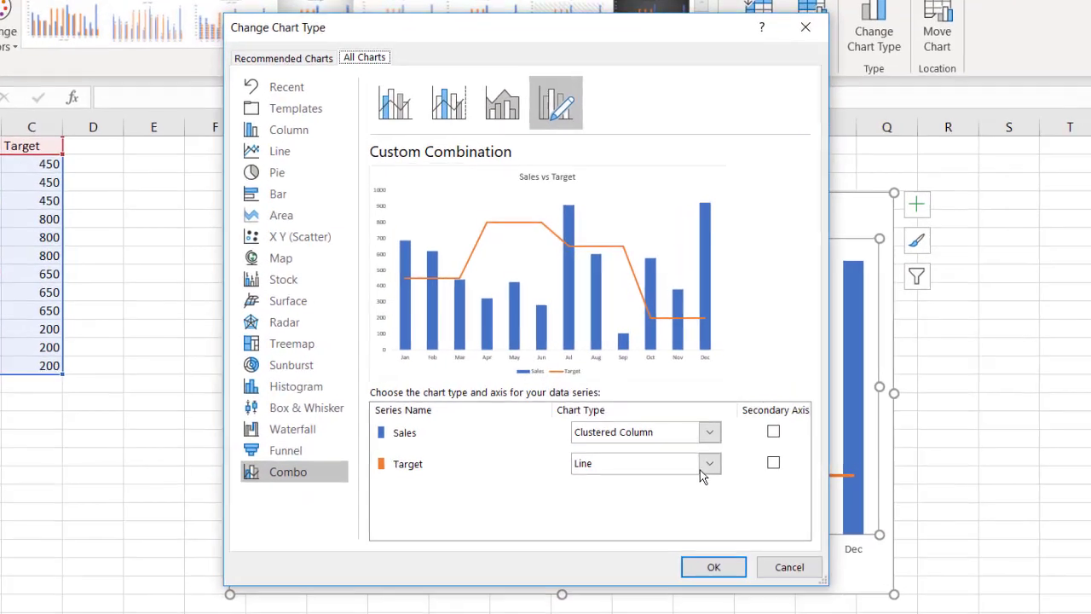
click(694, 438)
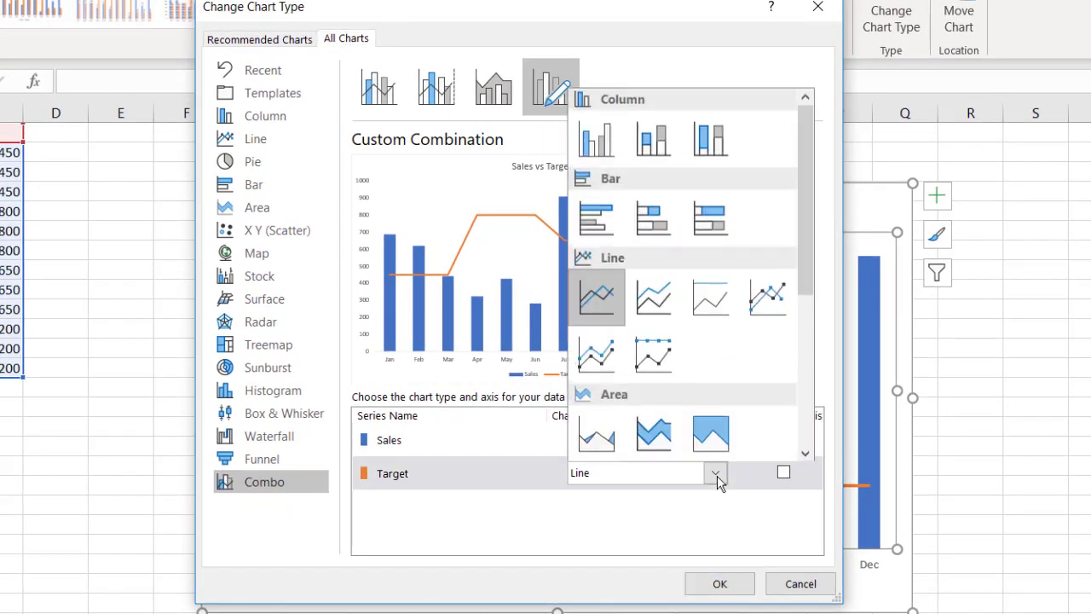
click(599, 157)
click(721, 584)
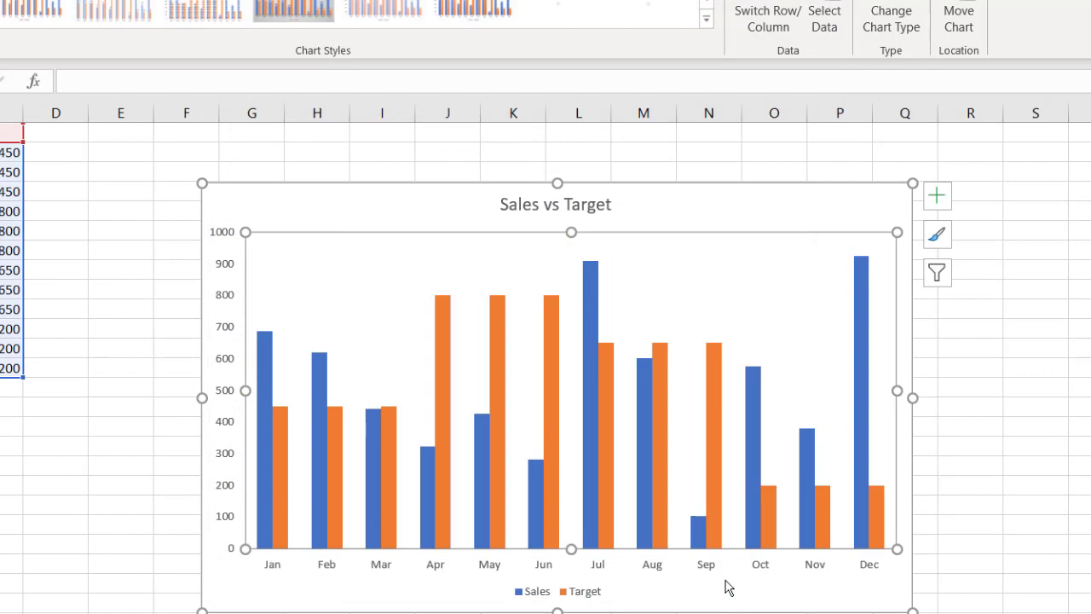
Open the formatting options of the Target series and plot it on the secondary axis
mouse_move(502, 379)
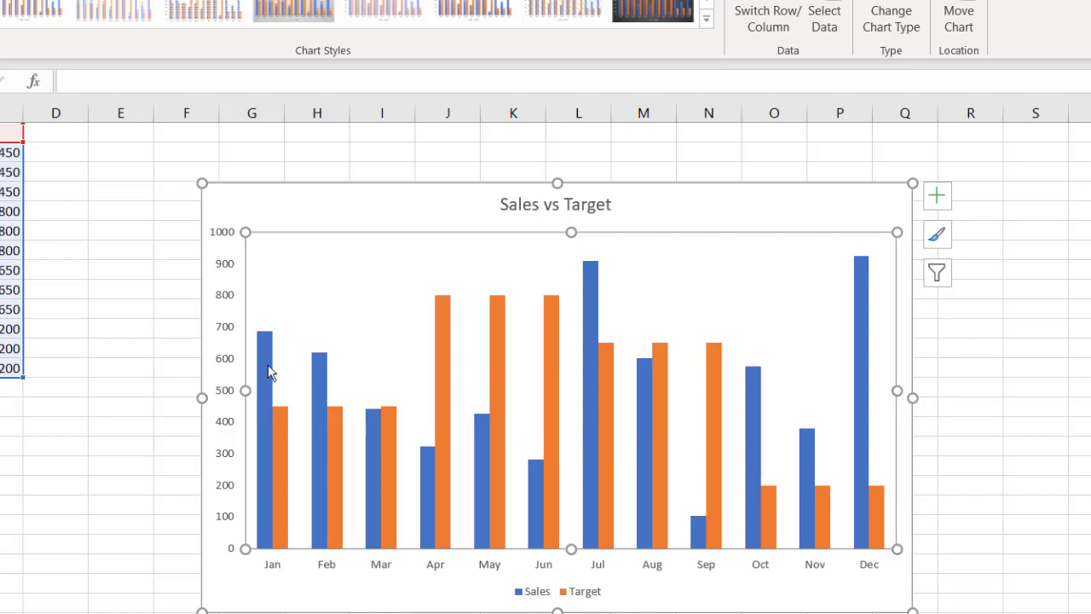
mouse_move(266, 393)
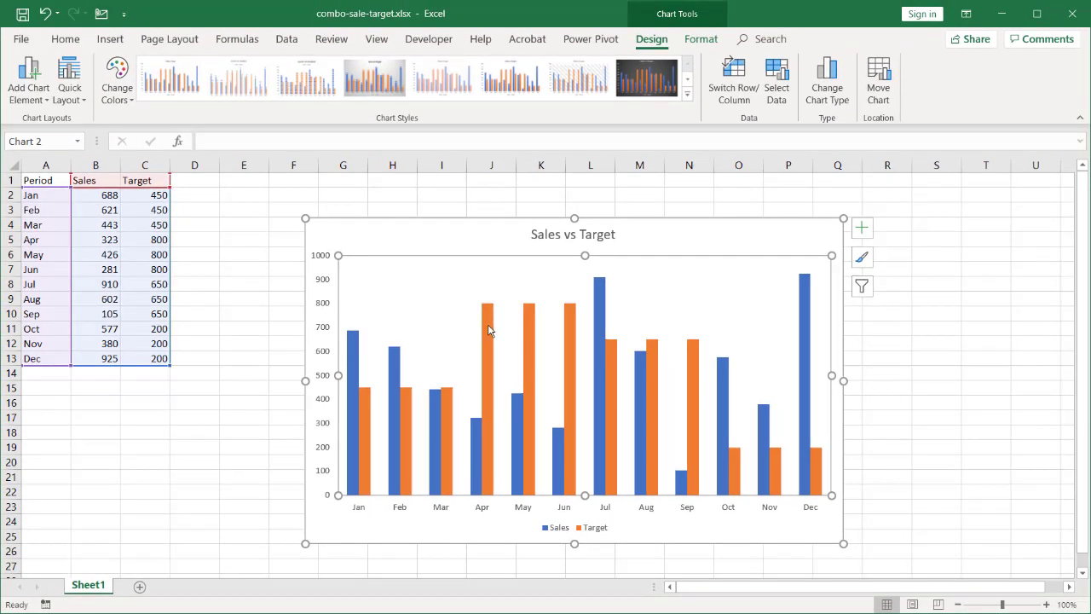
click(445, 331)
right_click(489, 331)
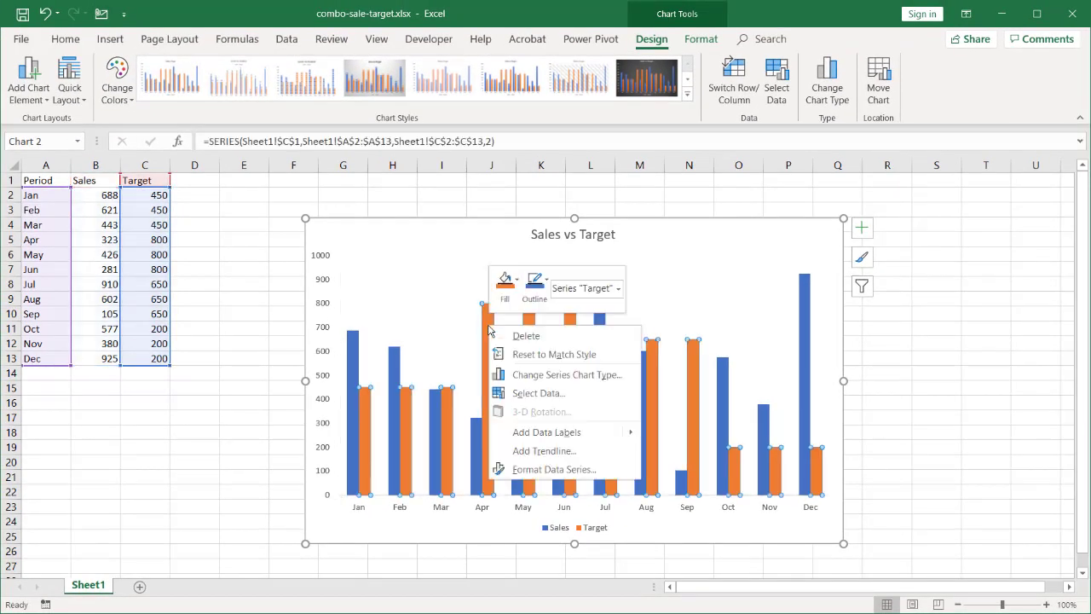
click(548, 471)
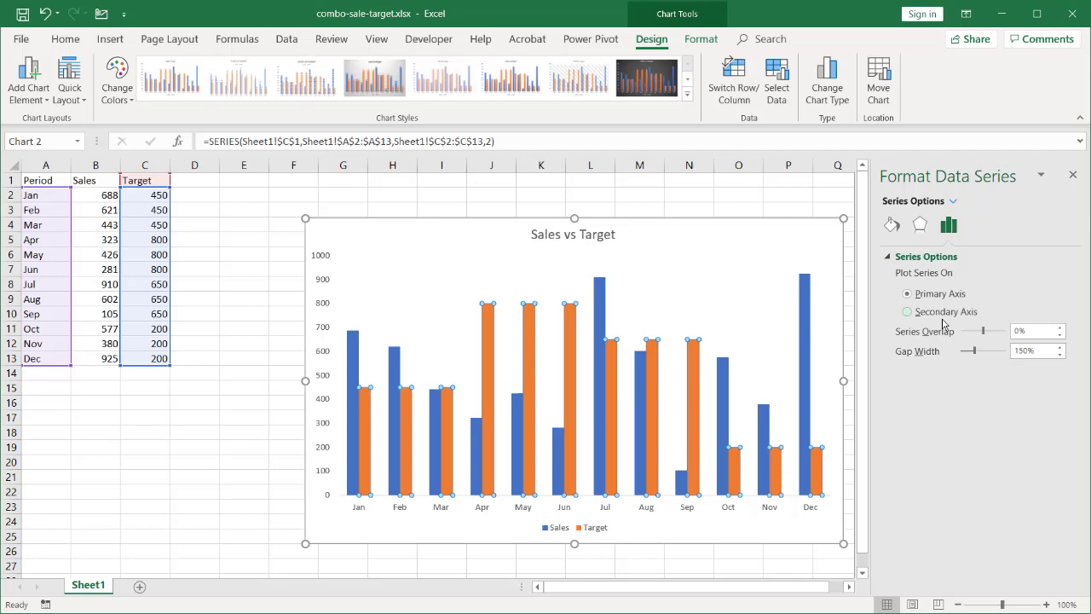
click(831, 81)
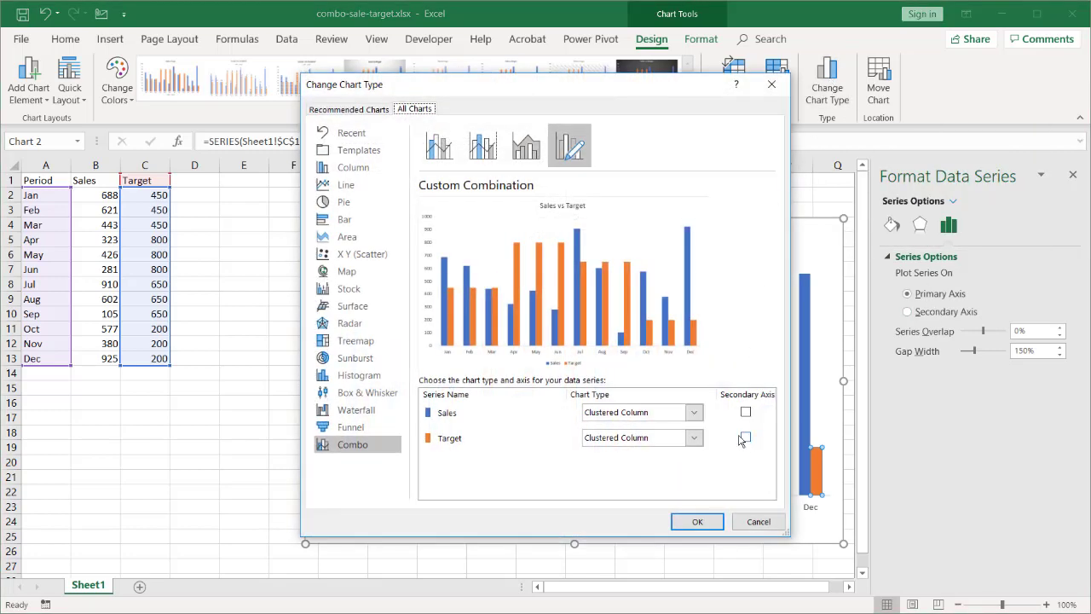
click(746, 521)
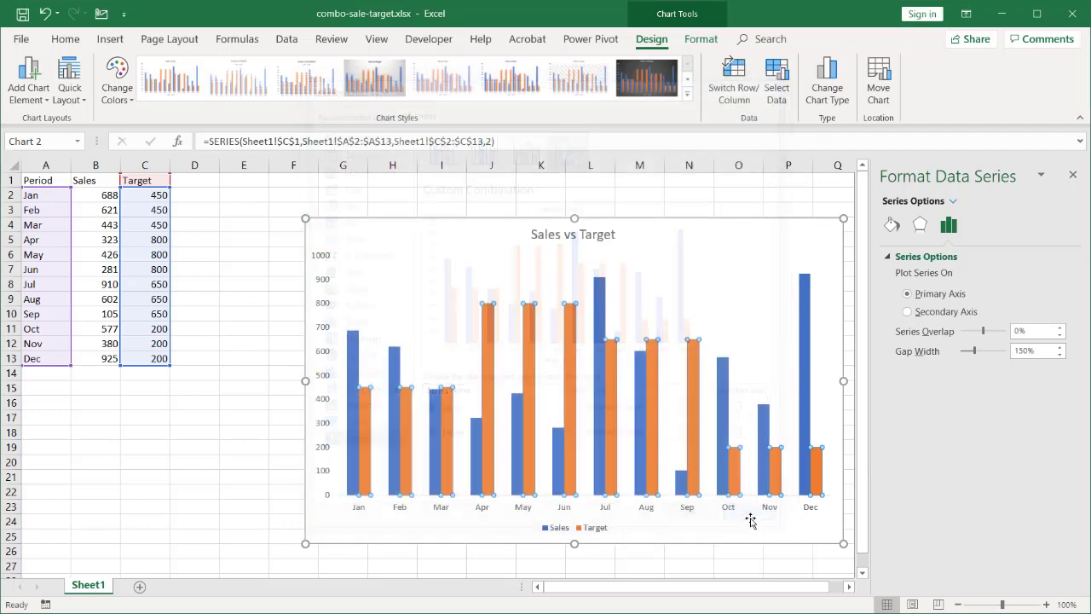
click(909, 312)
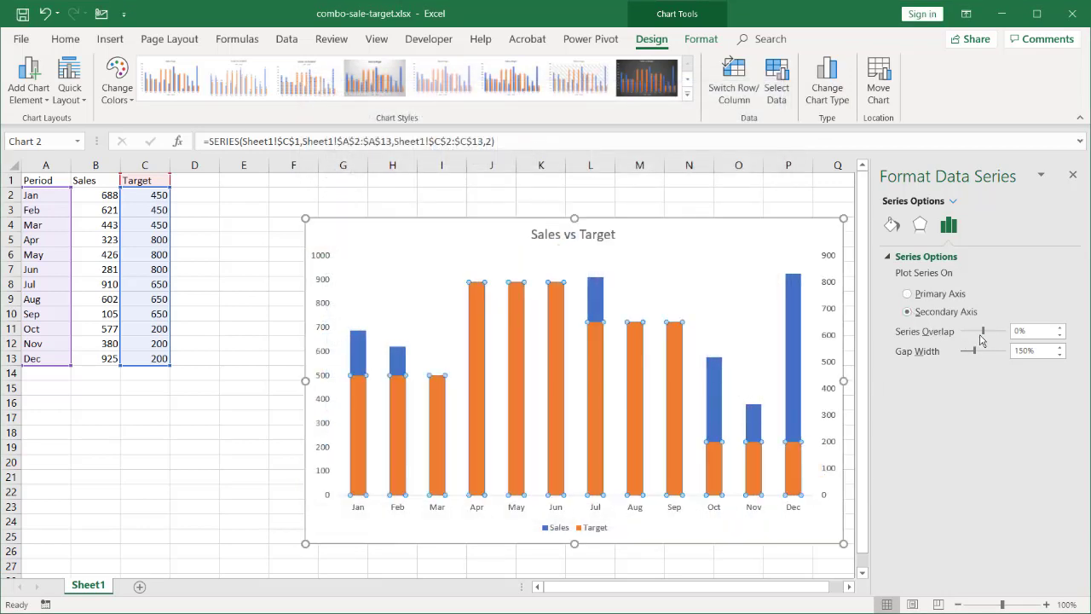
Set the Target series overlap to 100% and its gap width to 64%
drag(984, 338, 1015, 337)
drag(977, 357, 970, 357)
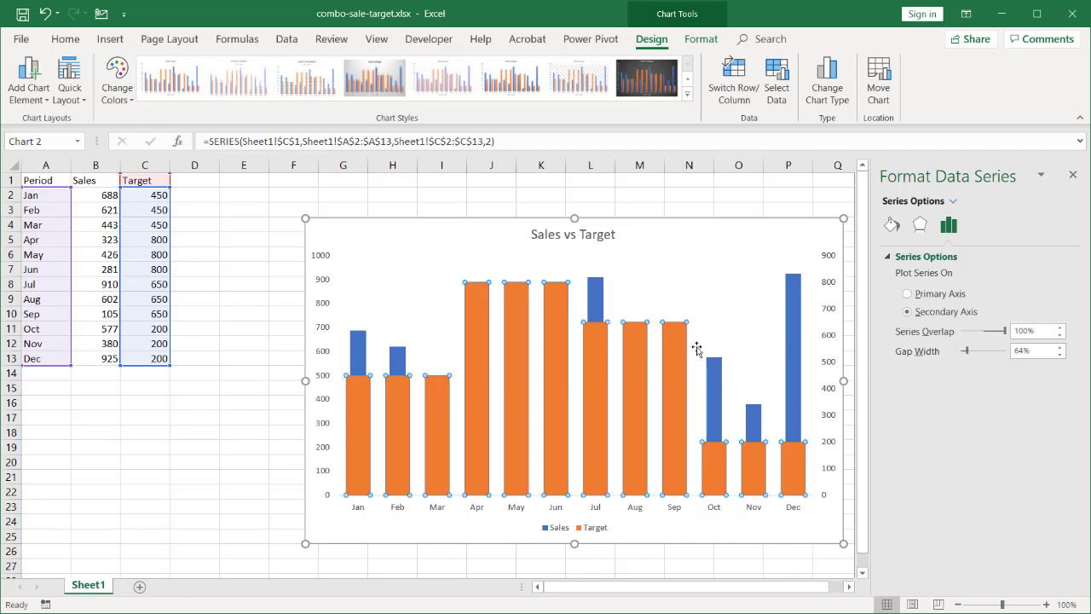
click(361, 418)
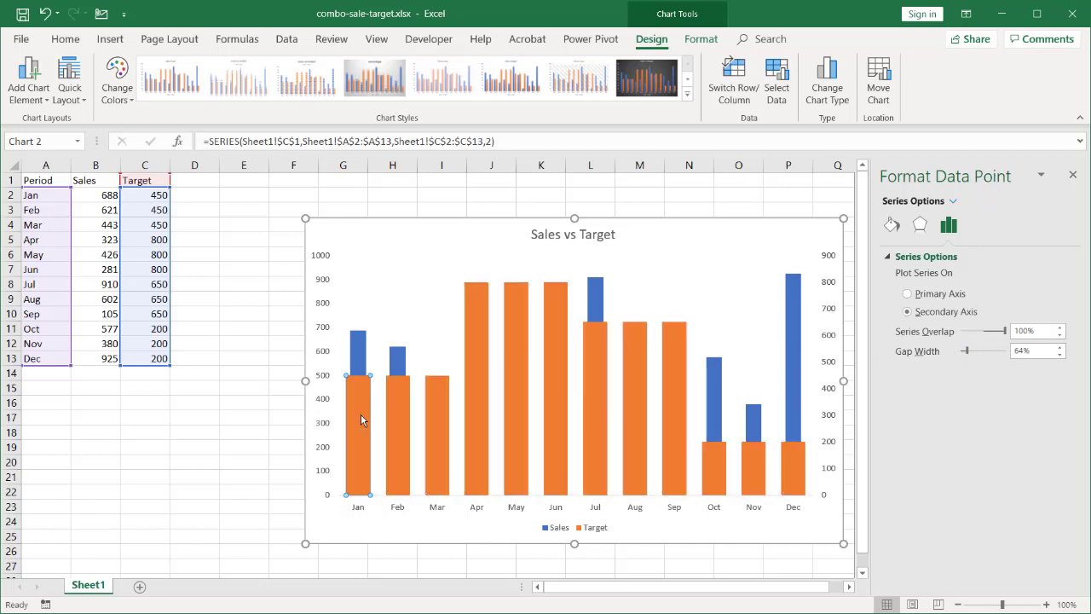
Give the Target columns a solid light gray fill with 35% transparency
click(403, 278)
click(436, 402)
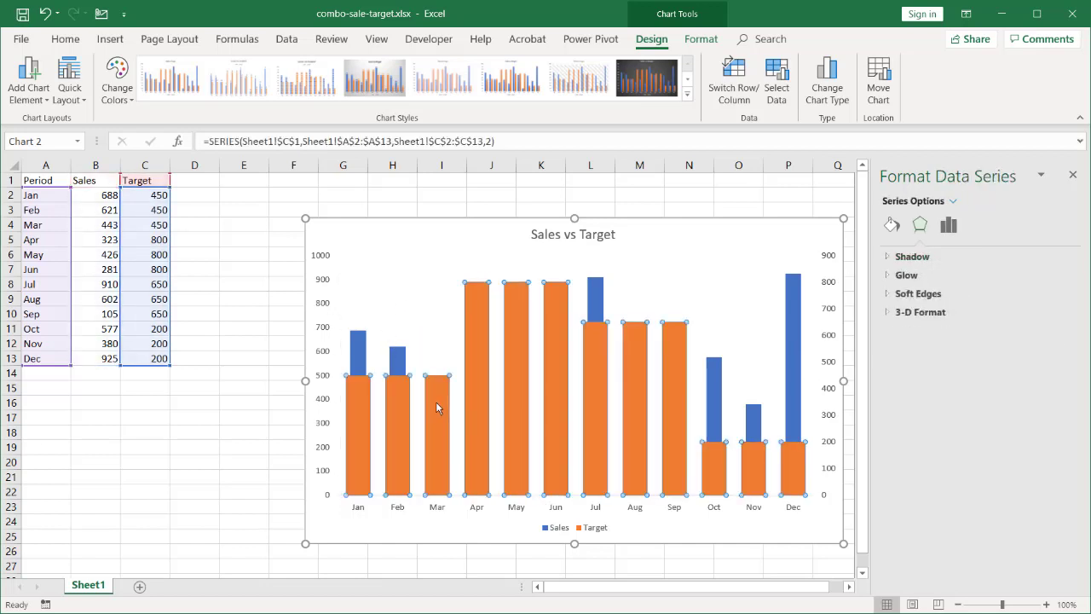
click(892, 225)
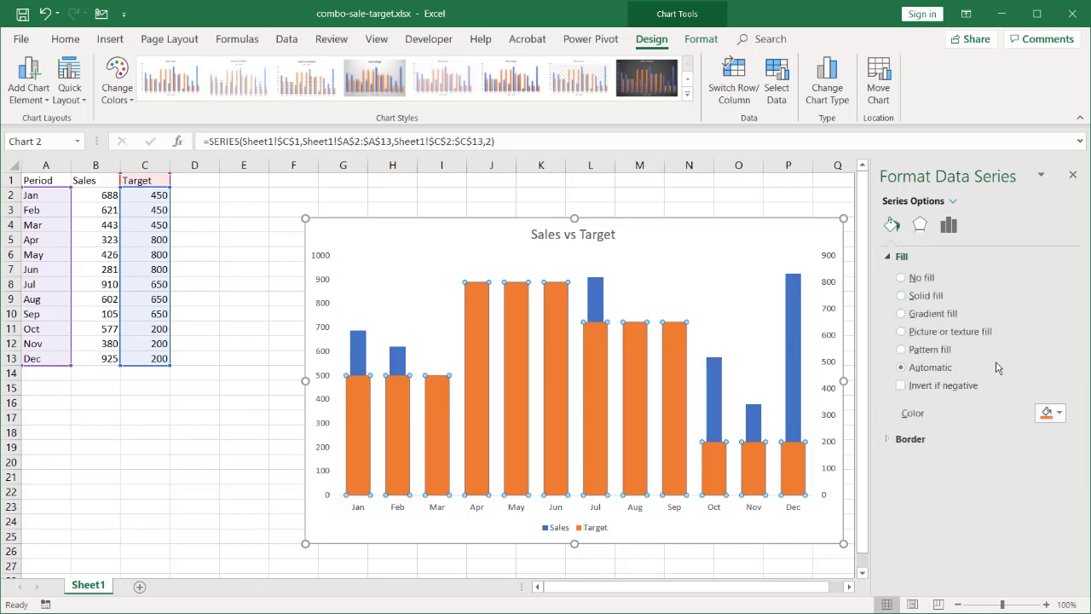
click(902, 296)
click(1057, 414)
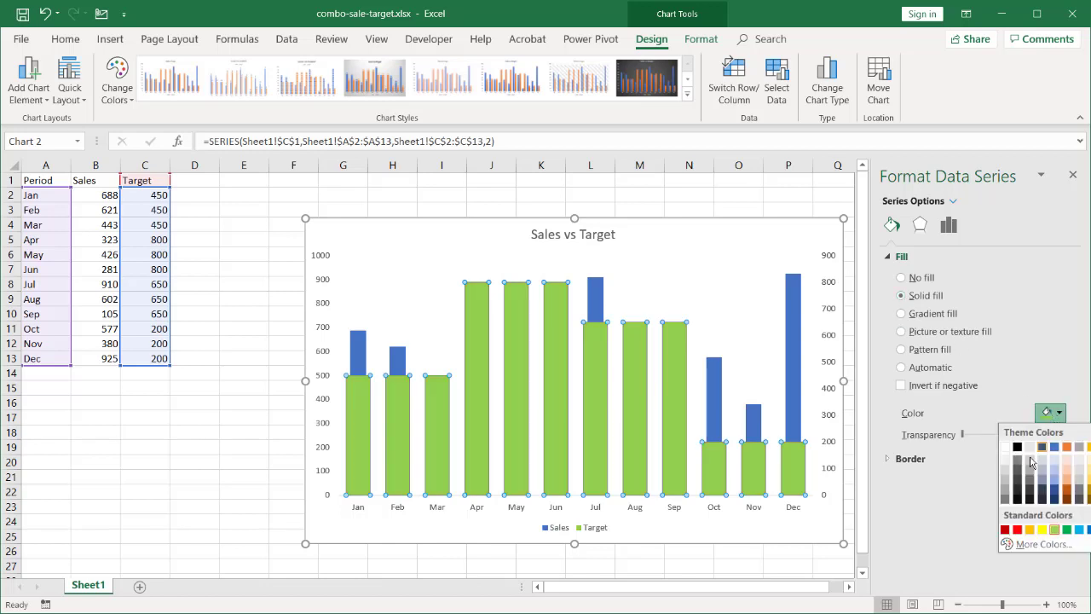
click(1008, 485)
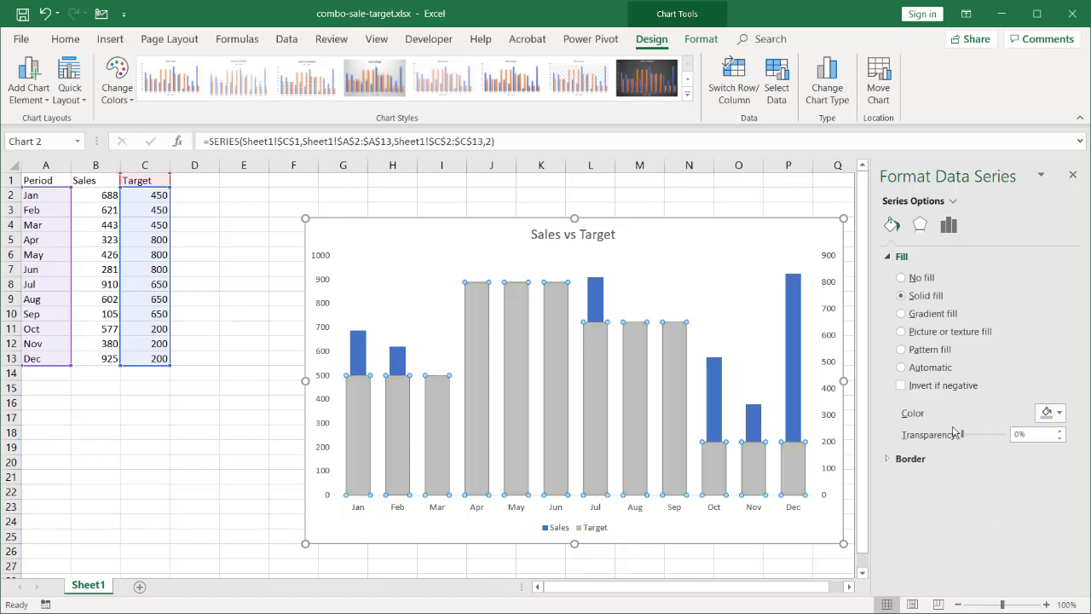
drag(965, 438, 980, 438)
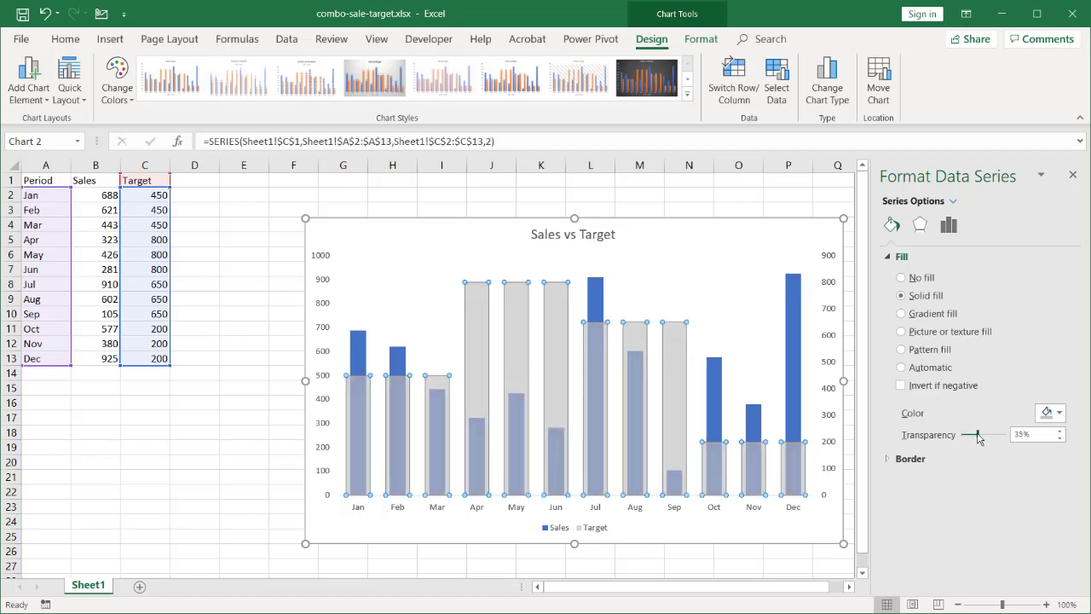
Recolor the Sales columns with a solid green theme fill and close the formatting options
click(795, 333)
click(901, 295)
click(1050, 413)
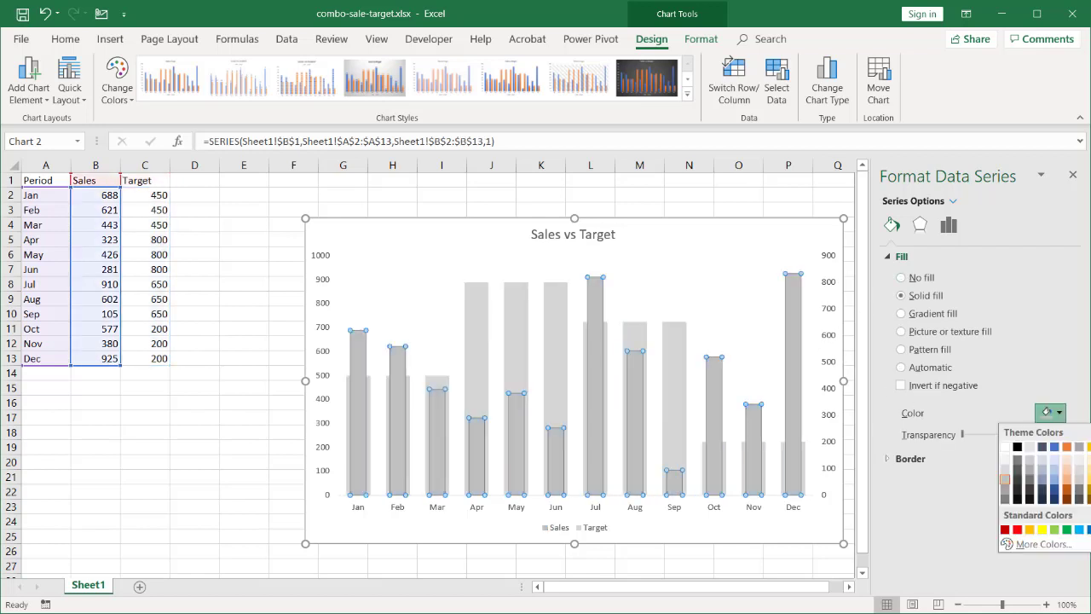
click(1090, 446)
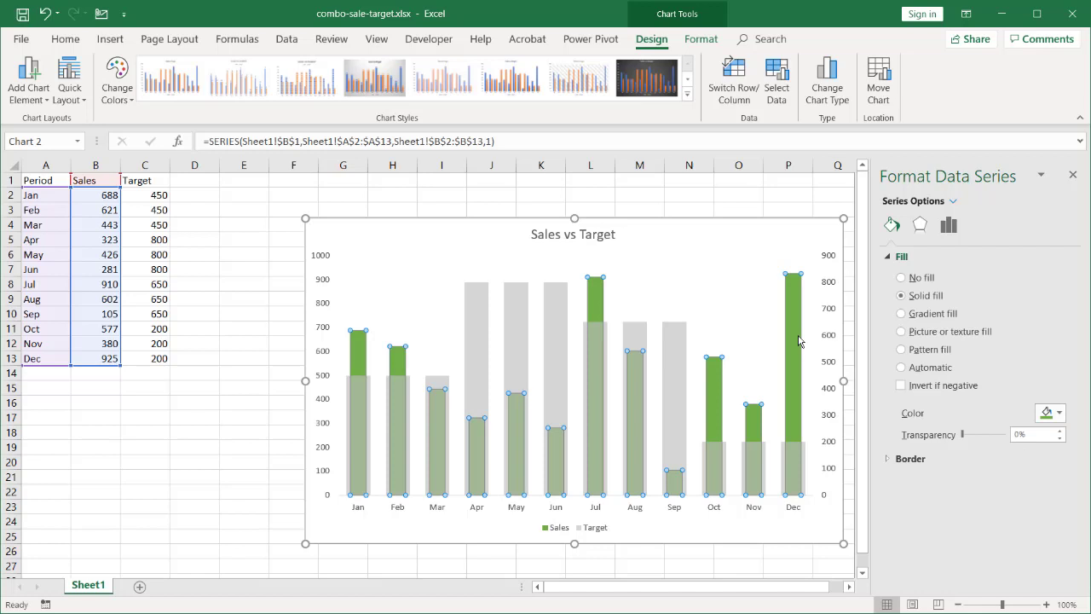
click(748, 273)
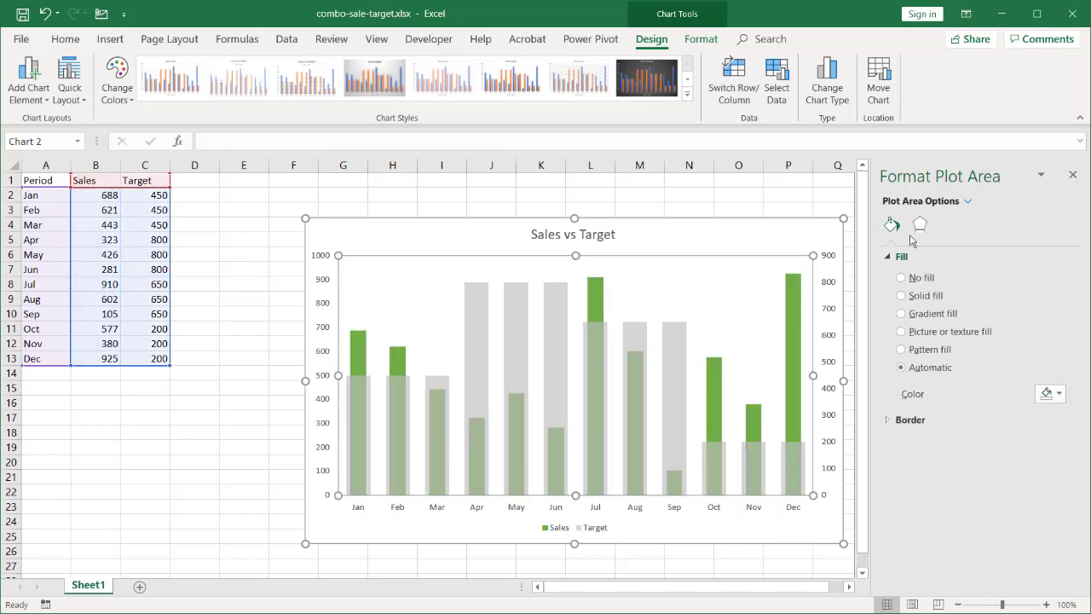
click(1073, 175)
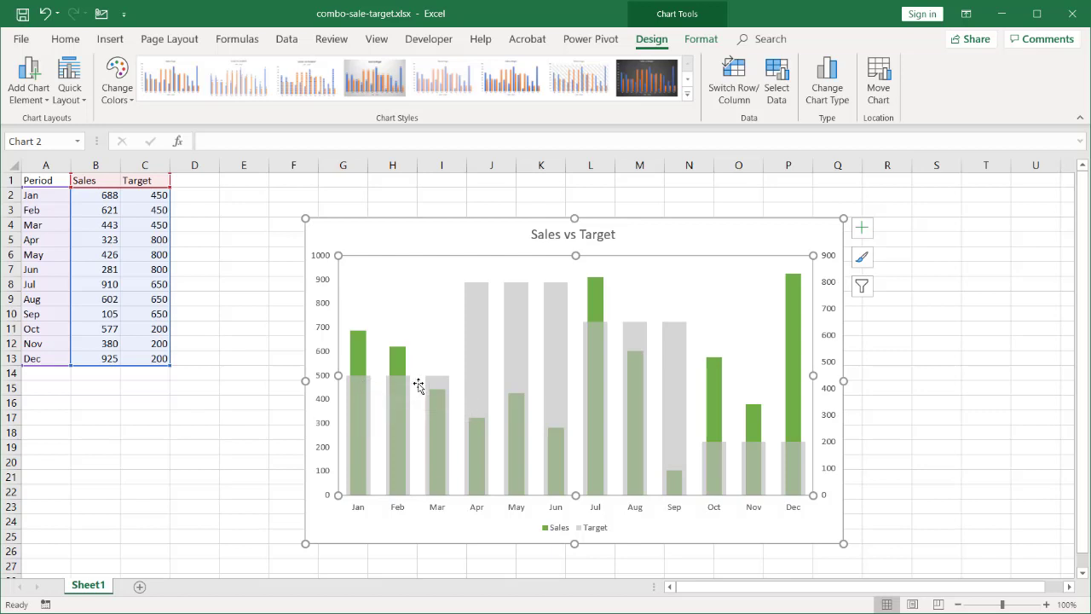
Change the Target columns' fill to a slightly darker gray theme shade and deselect the chart
click(472, 361)
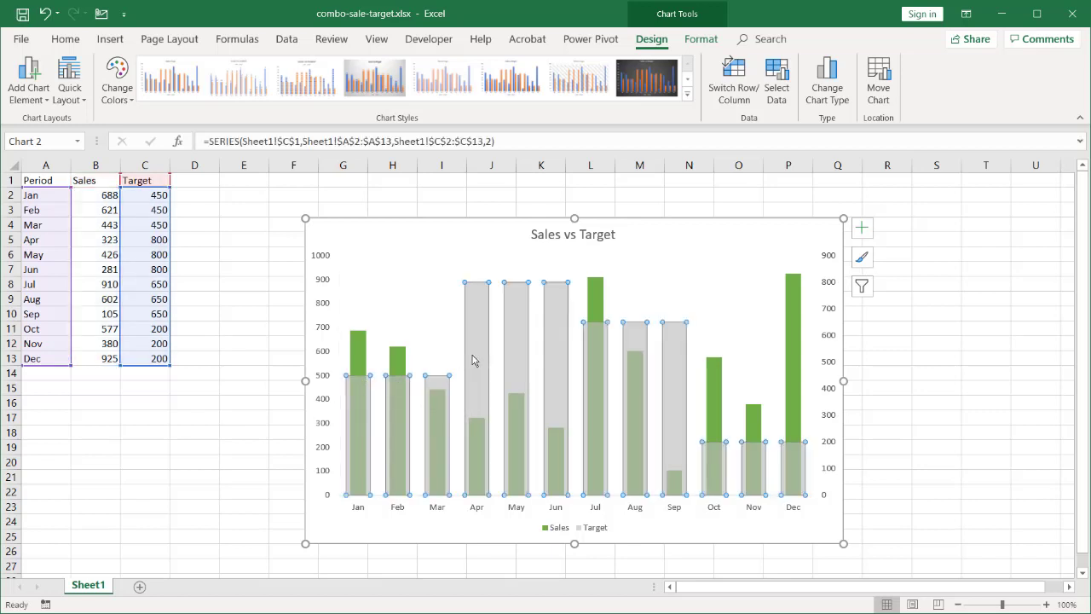
right_click(473, 361)
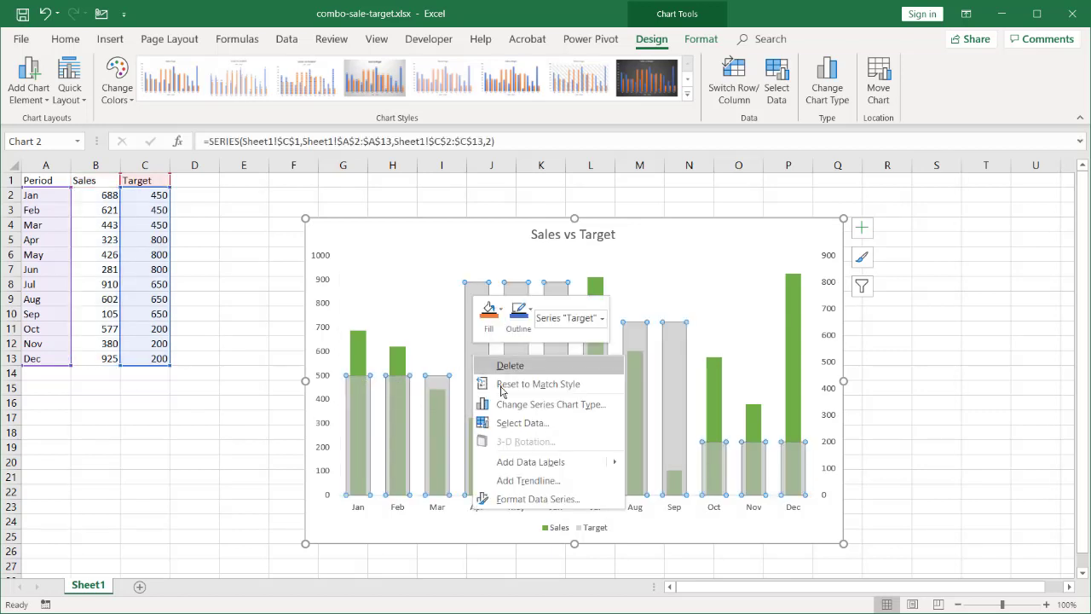
click(495, 319)
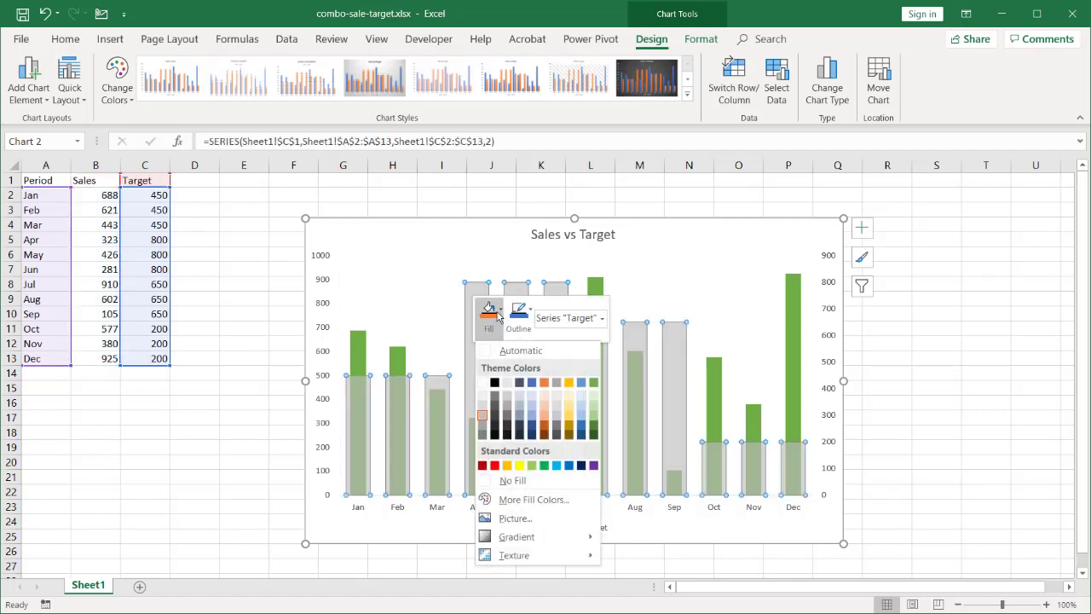
click(483, 429)
click(417, 309)
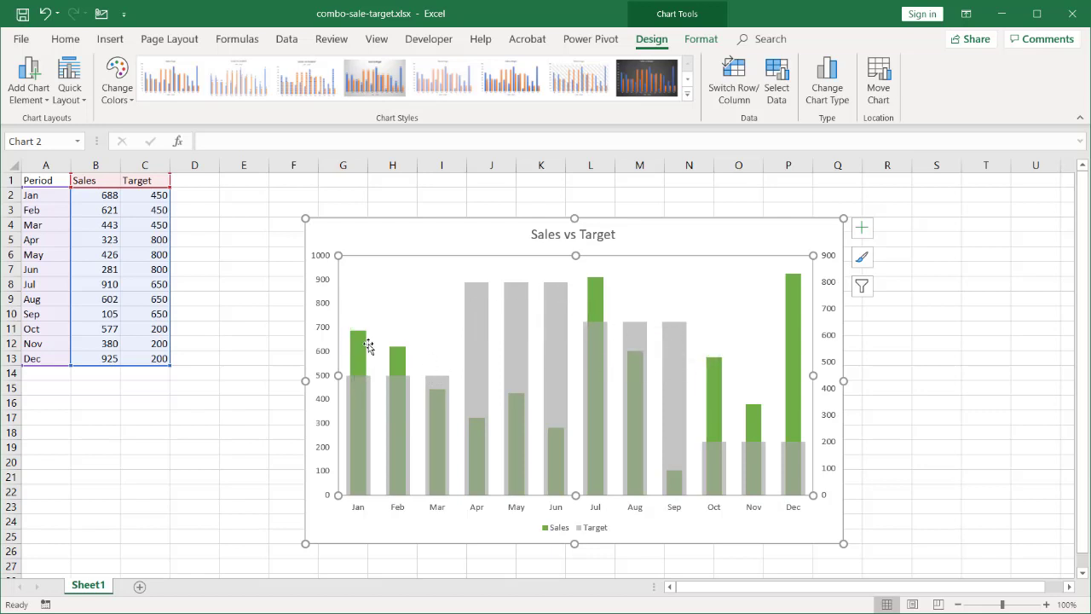
click(965, 269)
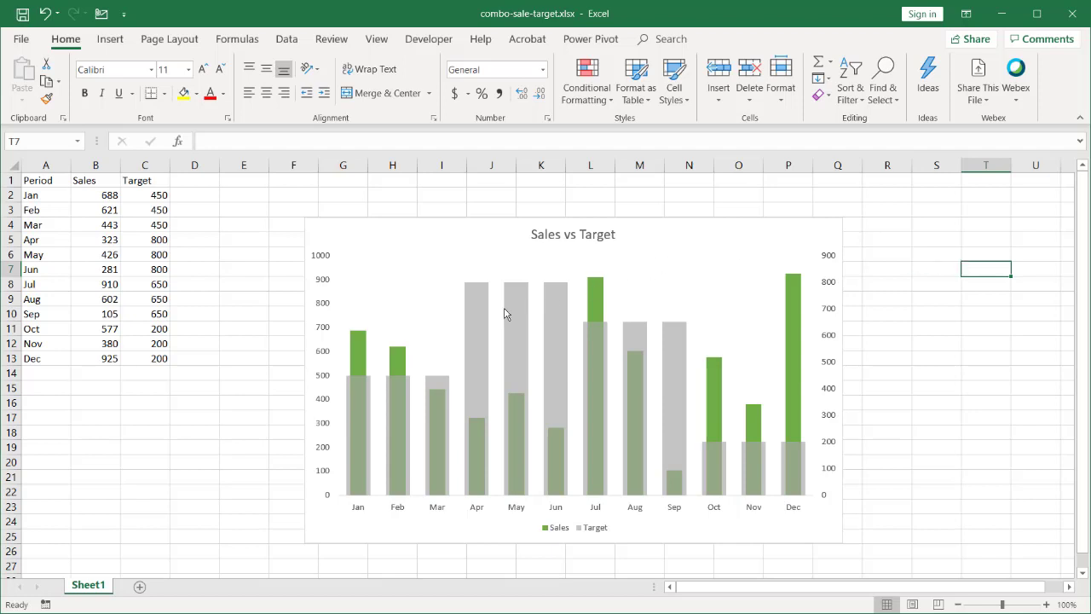
mouse_move(476, 358)
mouse_move(475, 416)
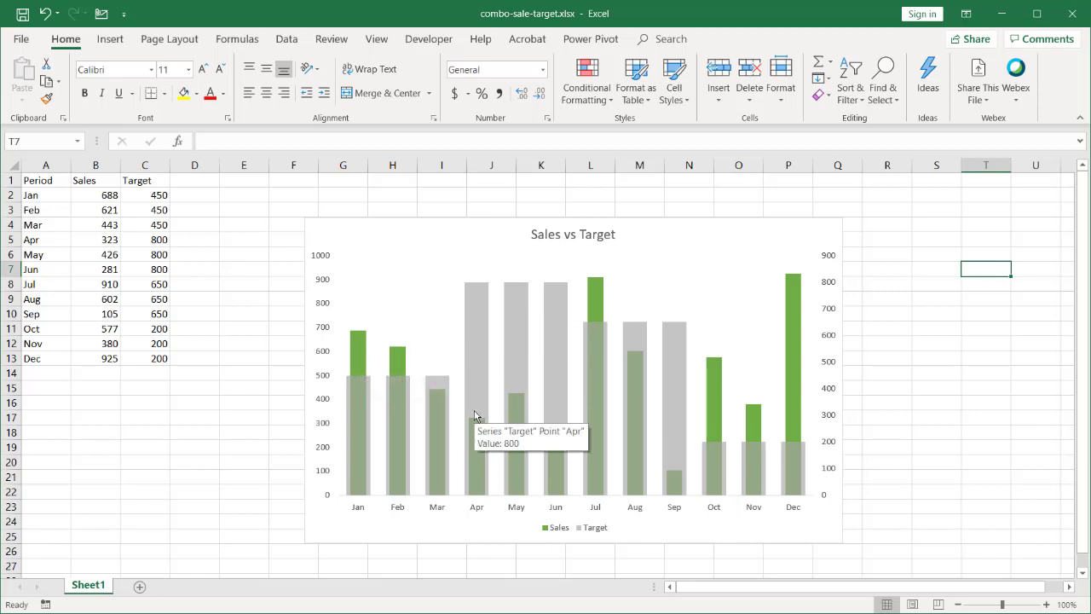